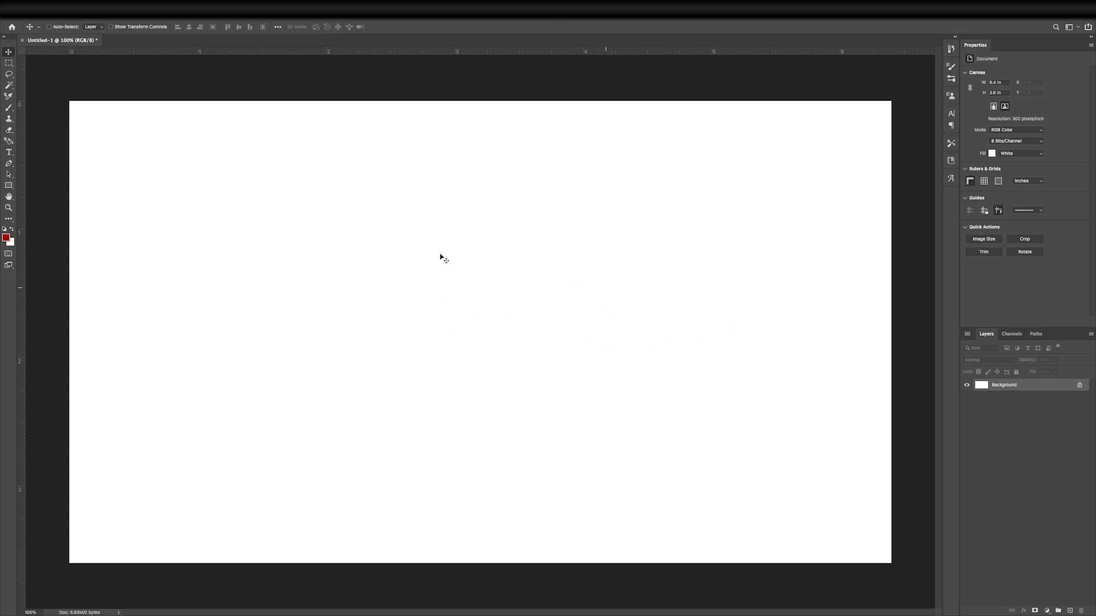
- Add a point-text layer reading REFLECTIVE TEXT in the upper part of the canvas
click(9, 152)
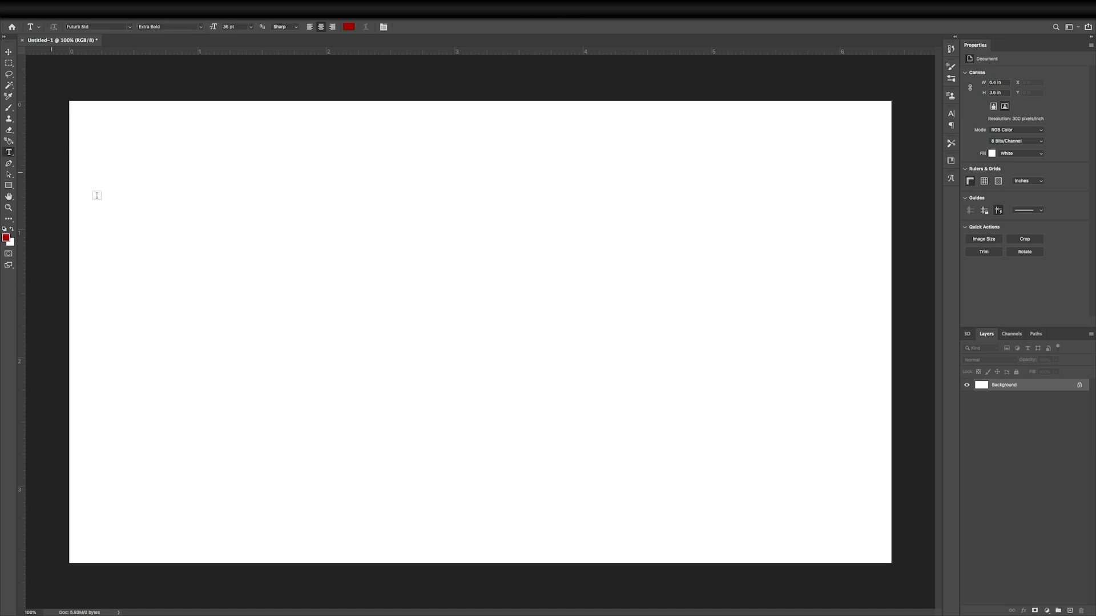
click(464, 252)
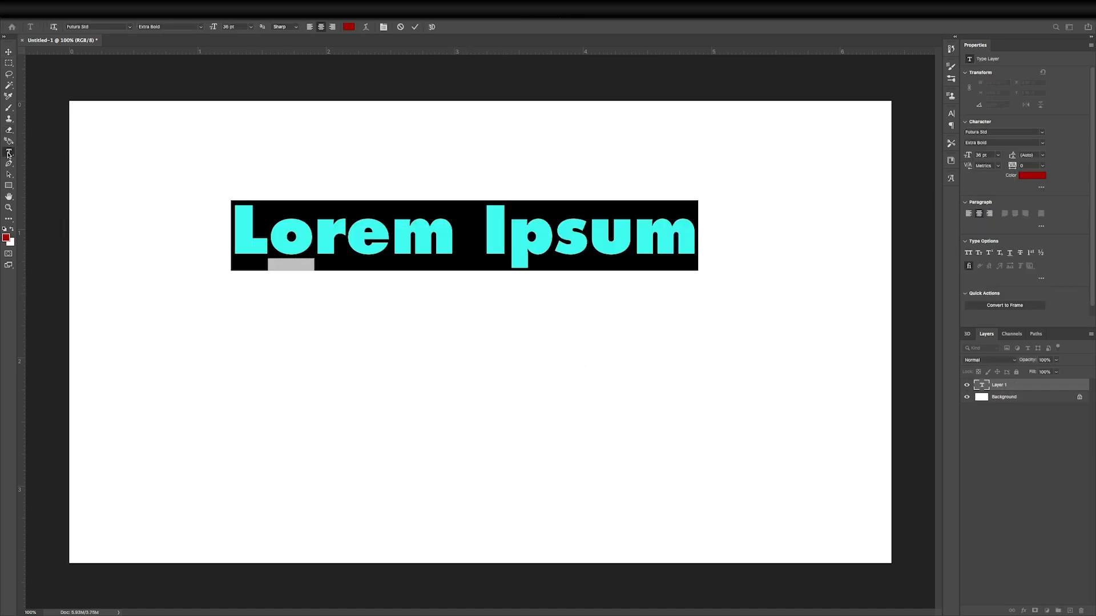
text(REFLE)
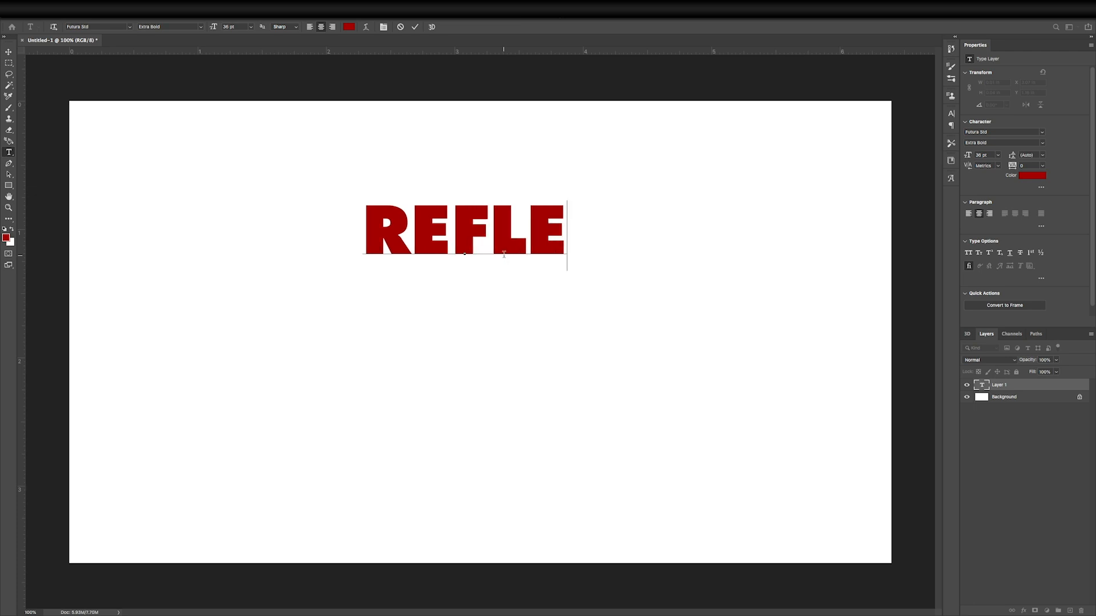
text(CTIVE TEXT)
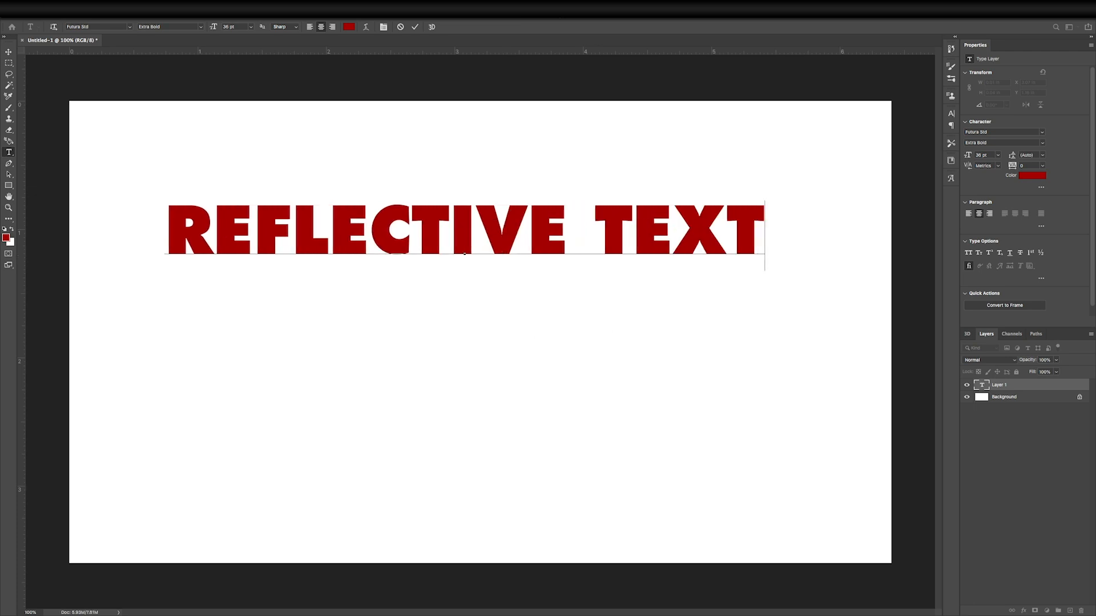
key(ctrl+Return)
- Move the REFLECTIVE TEXT layer so it is centred horizontally in the upper half of the canvas
key(v)
drag(448, 236, 463, 234)
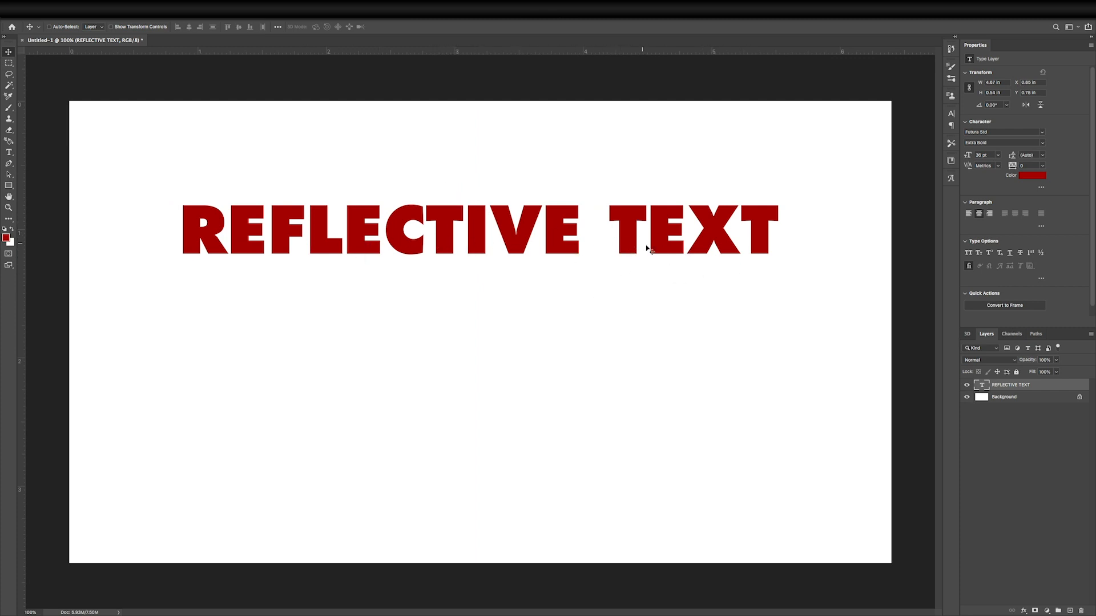
drag(556, 244, 562, 246)
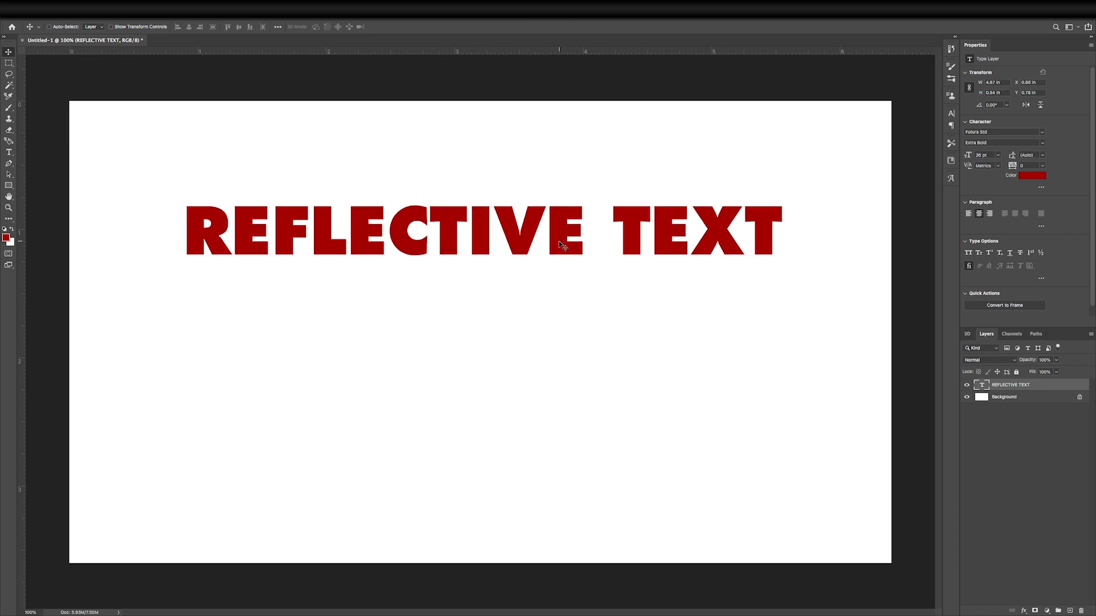
drag(520, 241, 517, 240)
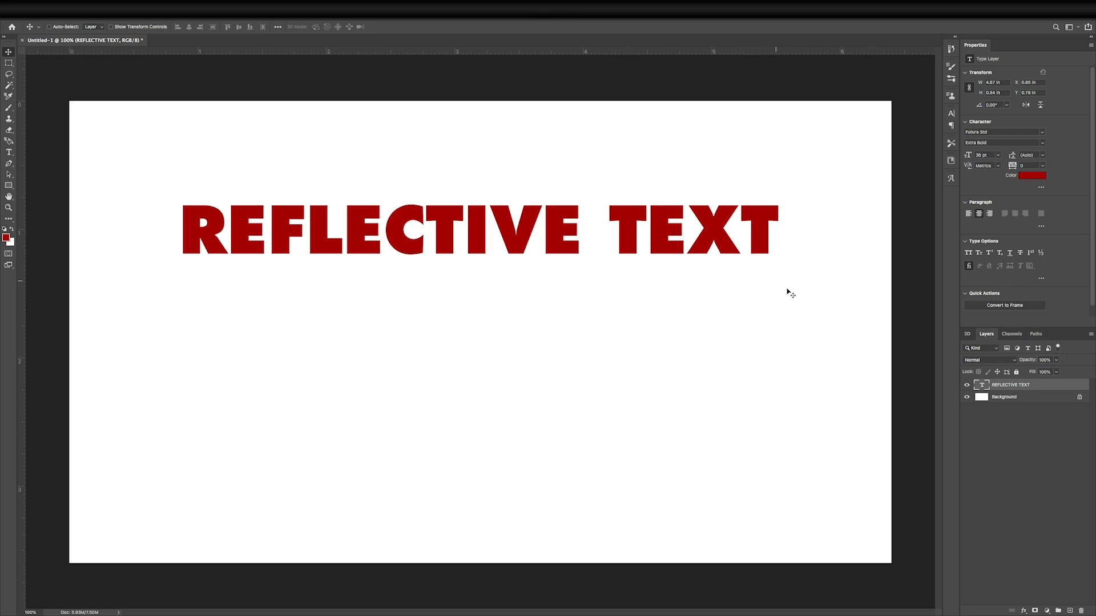
- Convert the REFLECTIVE TEXT layer to a smart object and rasterize it, keeping it centred horizontally on the canvas
right_click(1004, 386)
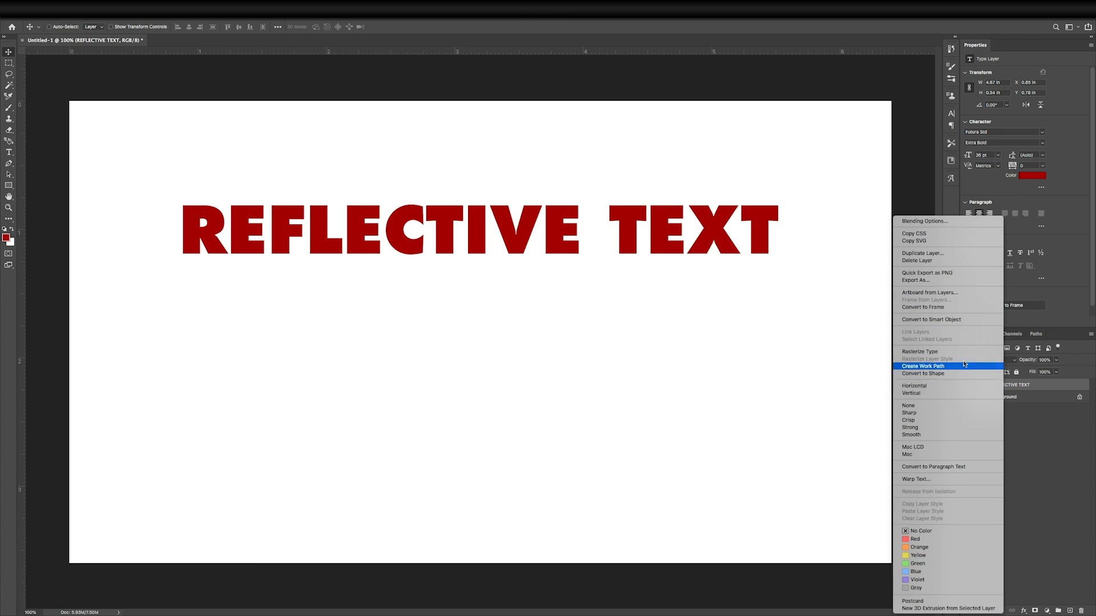
click(924, 321)
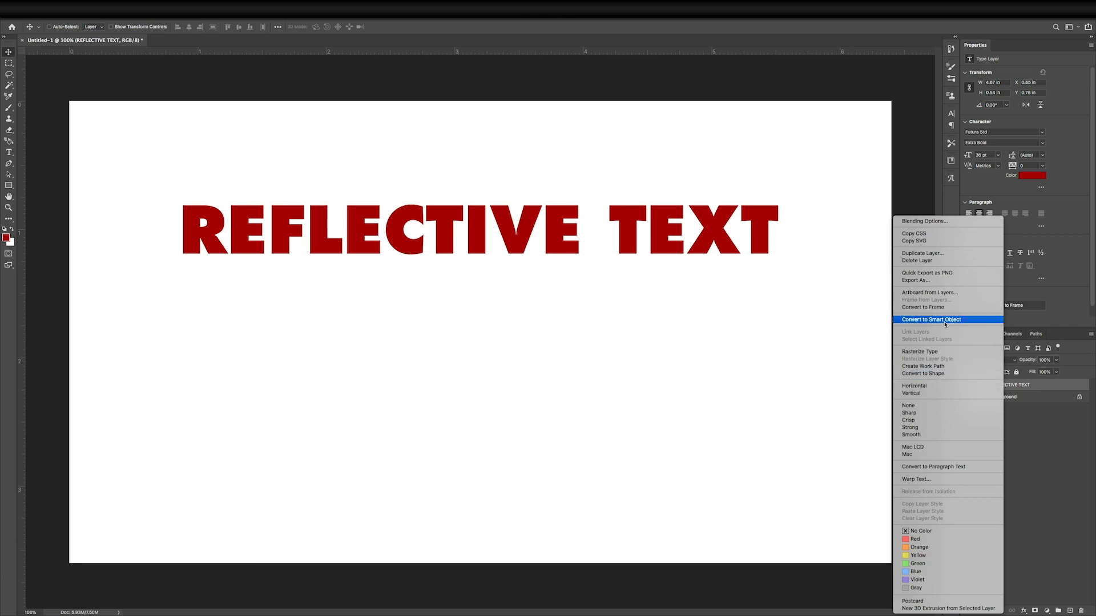
right_click(1012, 387)
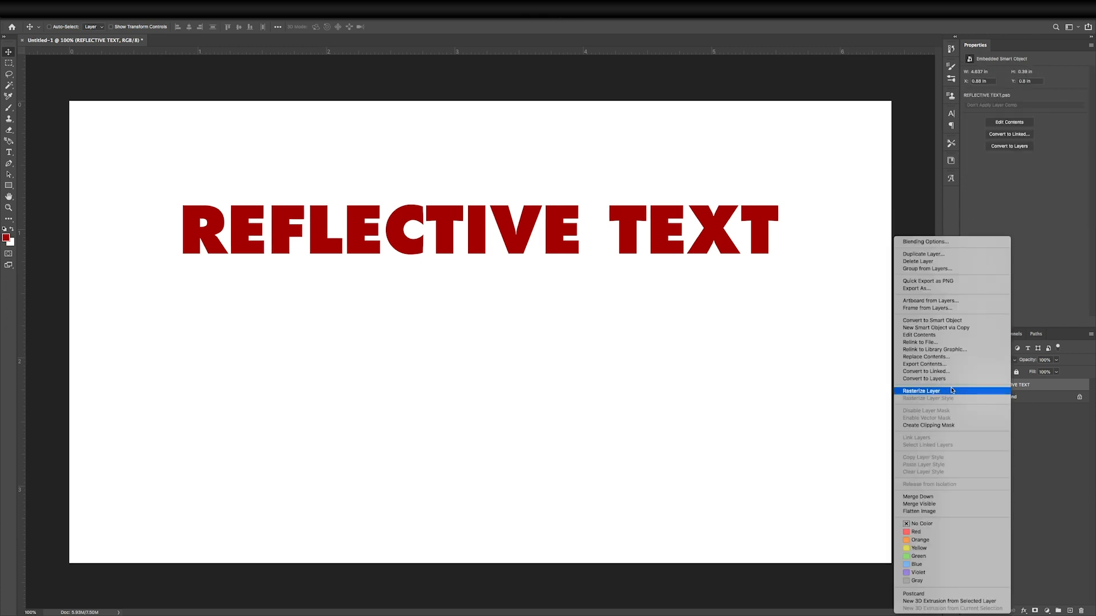
click(919, 392)
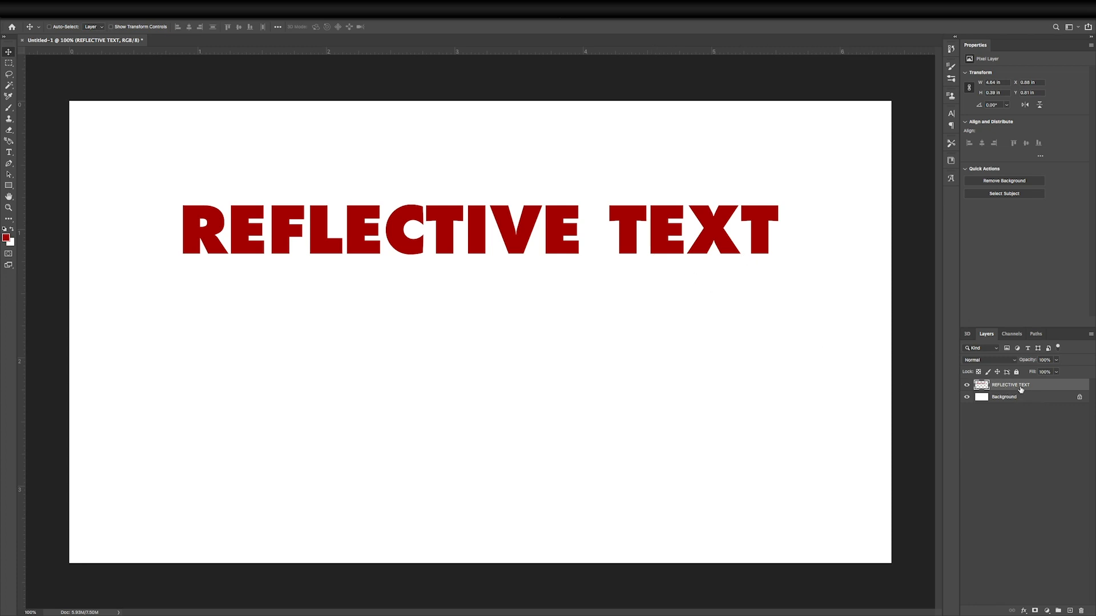
drag(663, 248, 526, 243)
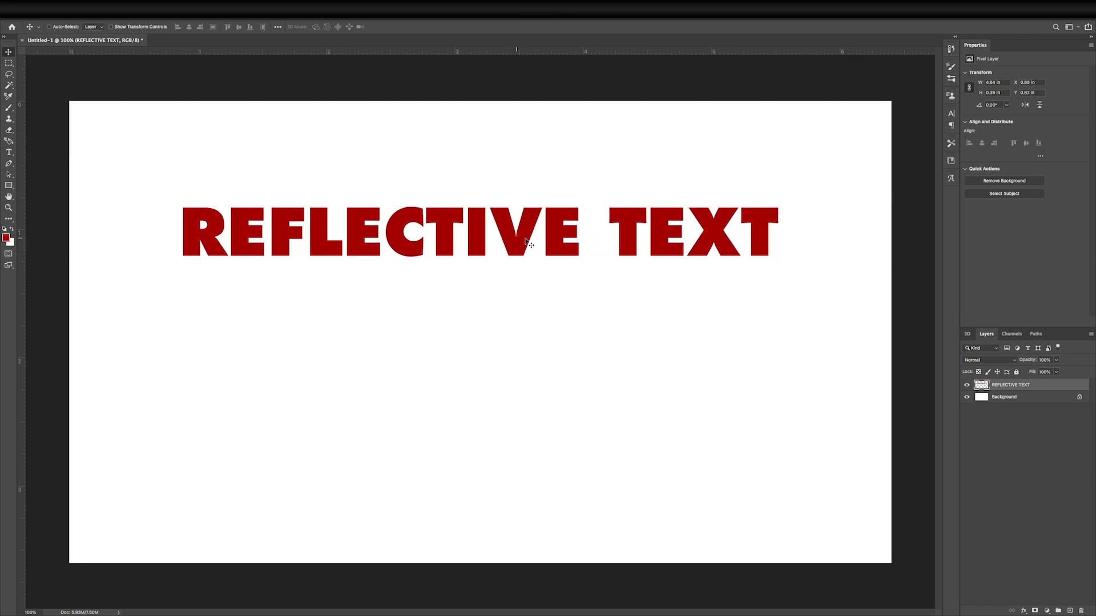
- Duplicate the rasterized REFLECTIVE TEXT layer under the default copy name and flip the copy vertically
right_click(1009, 388)
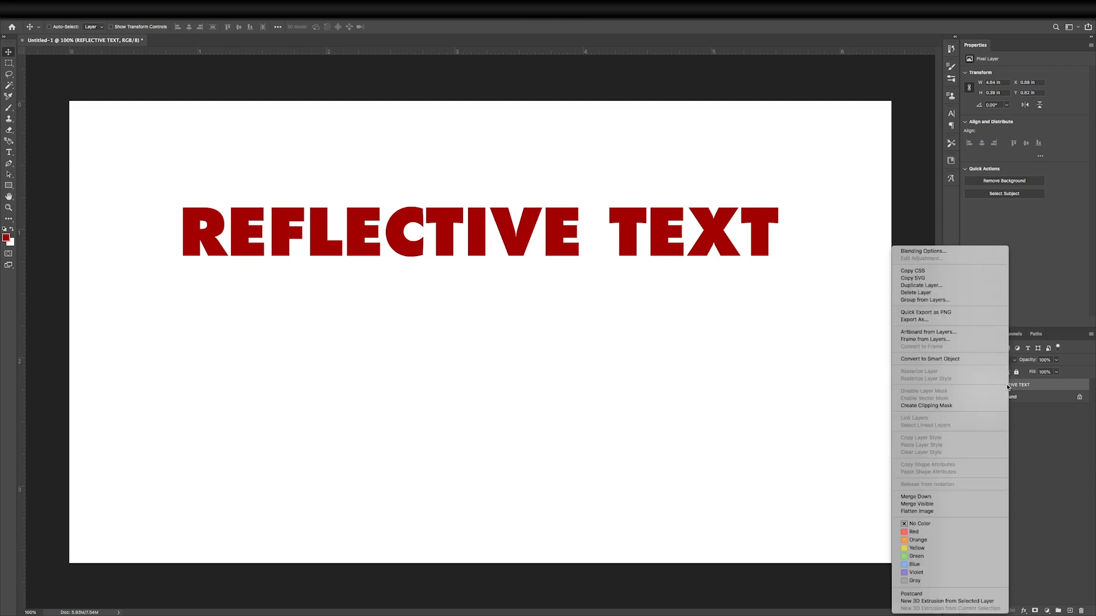
click(920, 285)
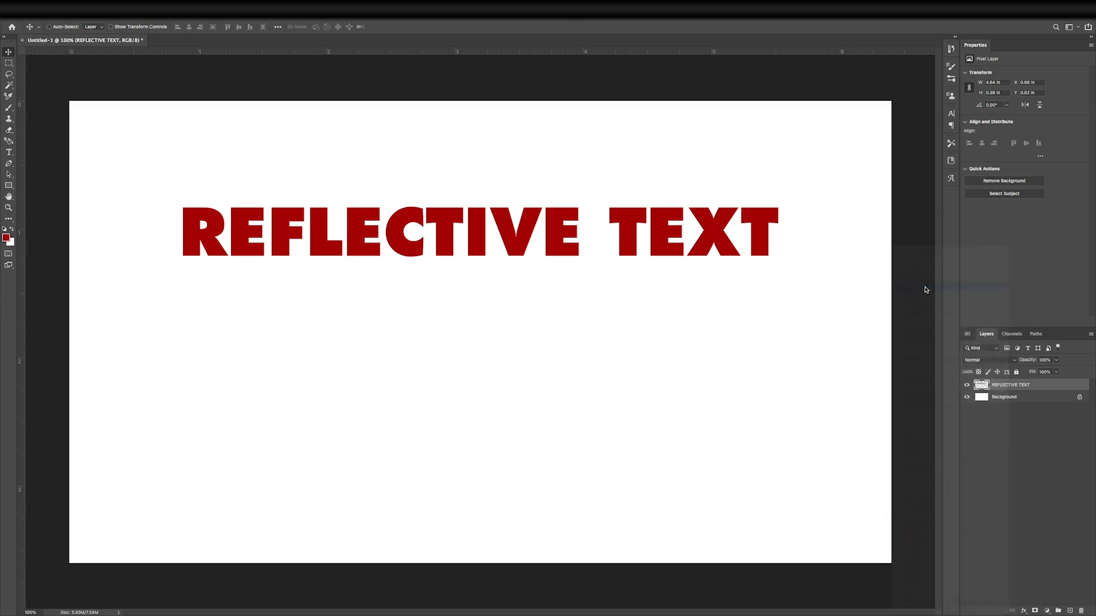
click(626, 274)
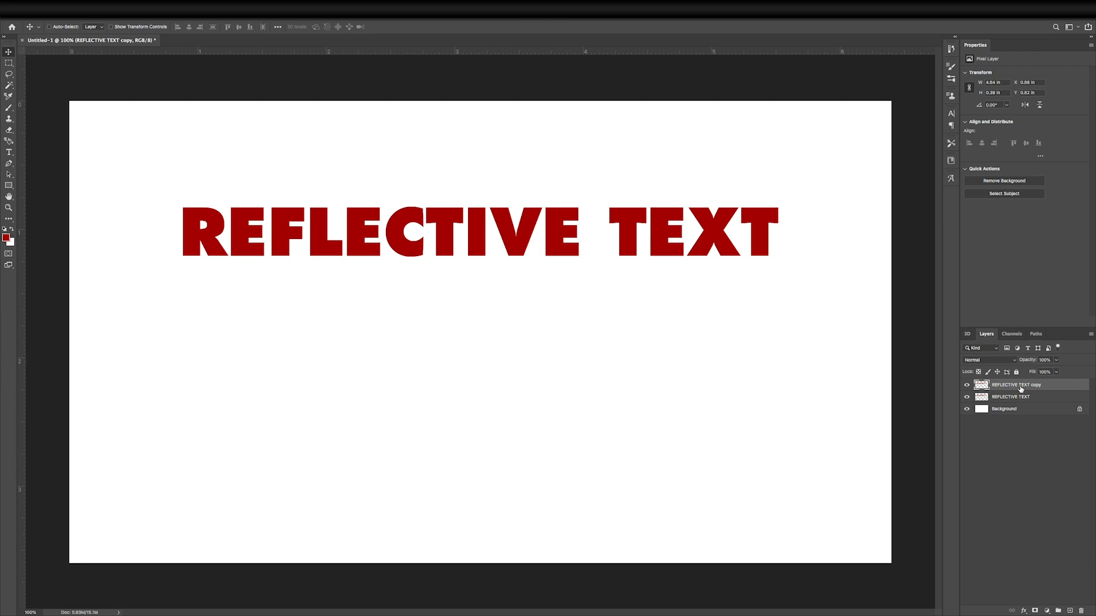
click(87, 9)
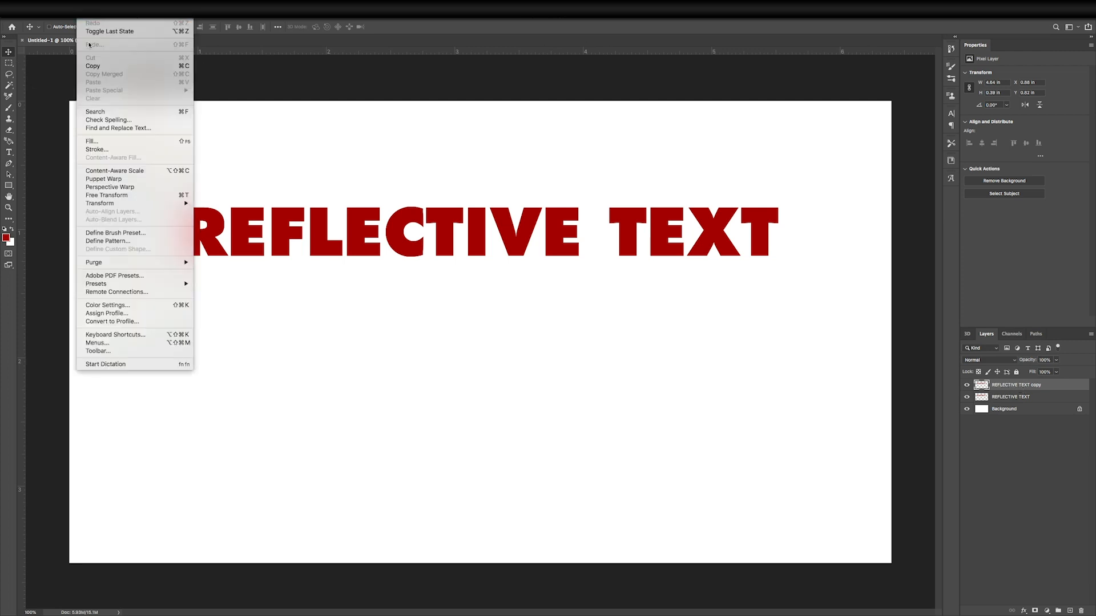
mouse_move(113, 204)
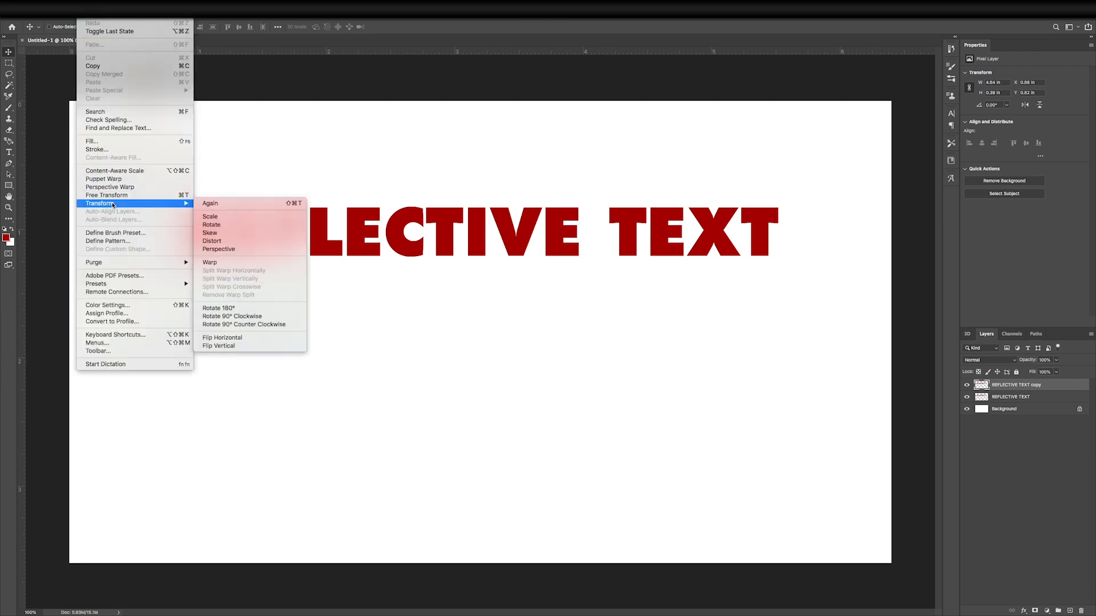
click(228, 347)
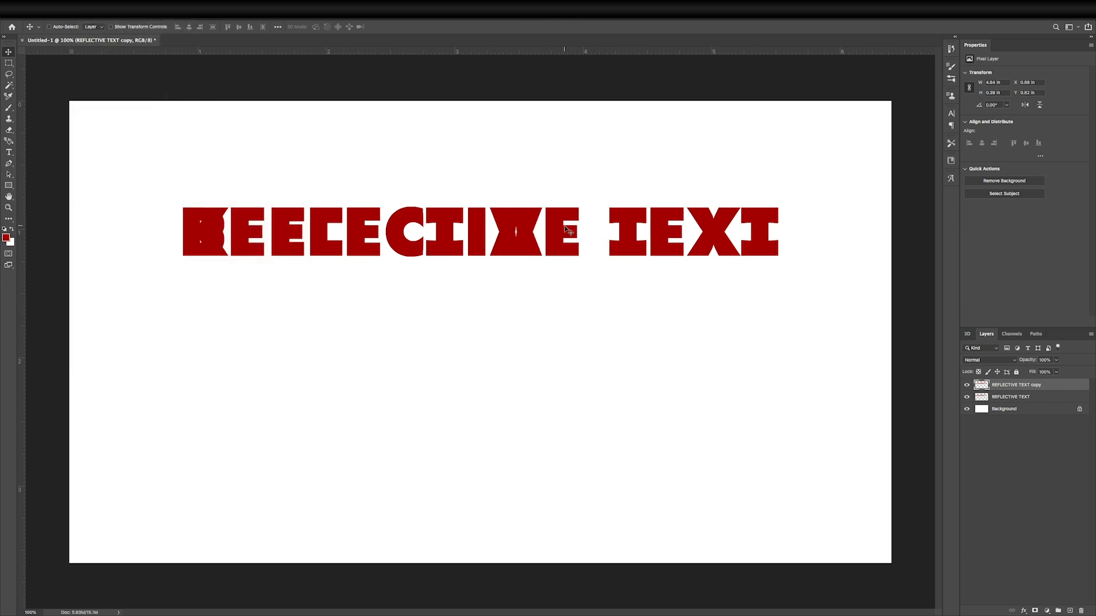
- Move the flipped copy straight down below the original text, leaving only a hairline gap between them
drag(562, 229, 562, 278)
key(Up)
key(Up)
key(Up)
key(Down)
key(Down)
key(Up)
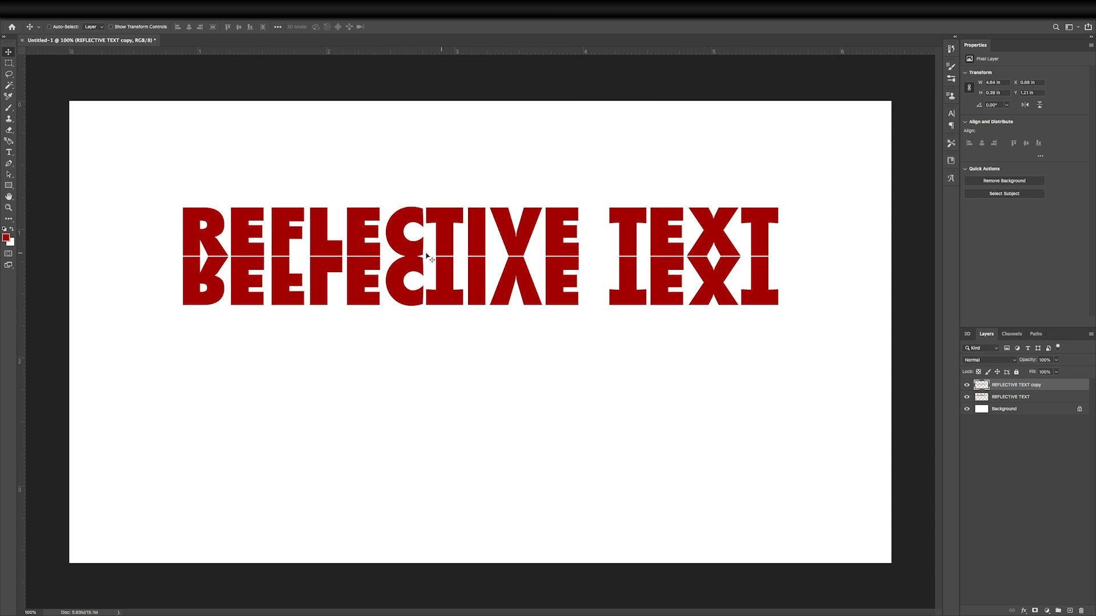
key(Down)
key(Down)
key(Down)
key(Up)
key(Up)
key(Up)
key(Up)
key(Up)
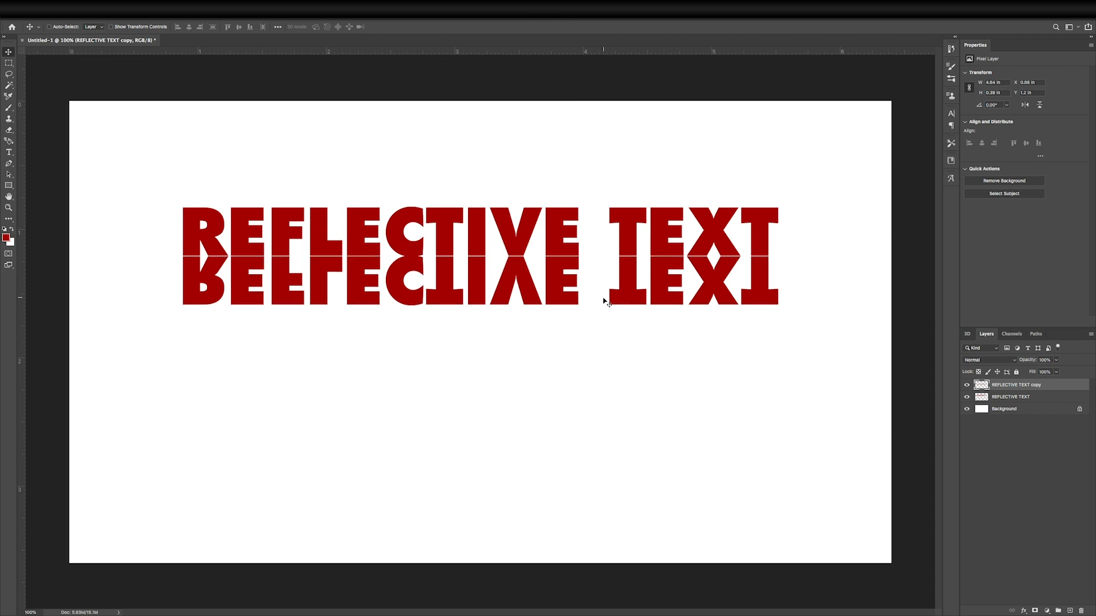
key(Down)
key(Up)
key(Down)
key(Down)
key(Down)
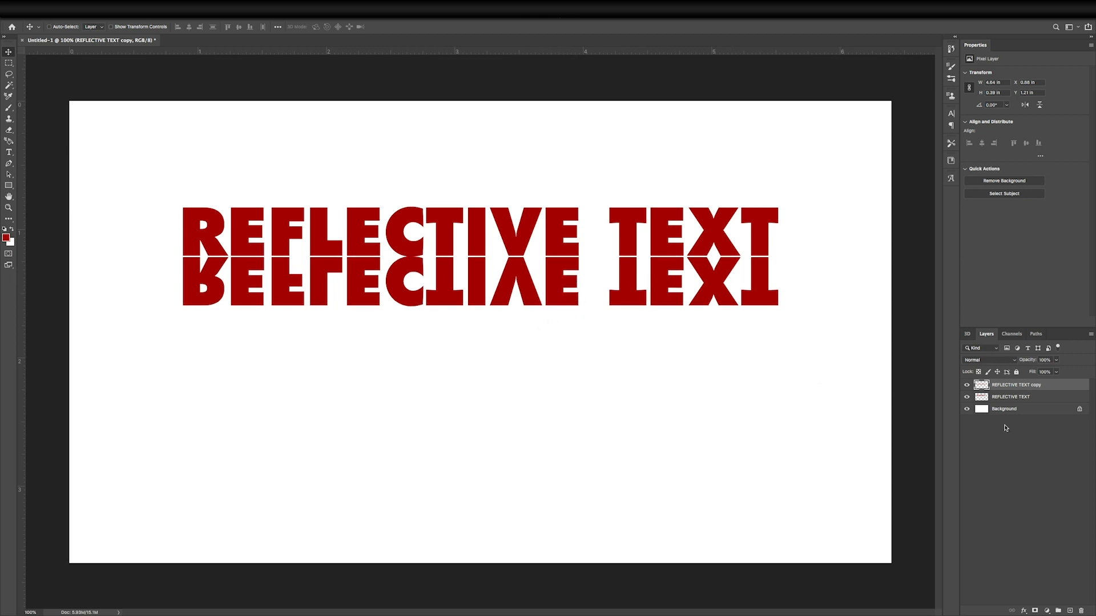
- Rename the flipped copy's layer as UPSIDE DOWN LAYER
double_click(1005, 386)
text(L)
text(PSIDE DOWN LAYER)
key(Return)
- Toggle the visibility of UPSIDE DOWN LAYER to compare the text with and without its mirrored copy, leaving the layer shown
click(968, 386)
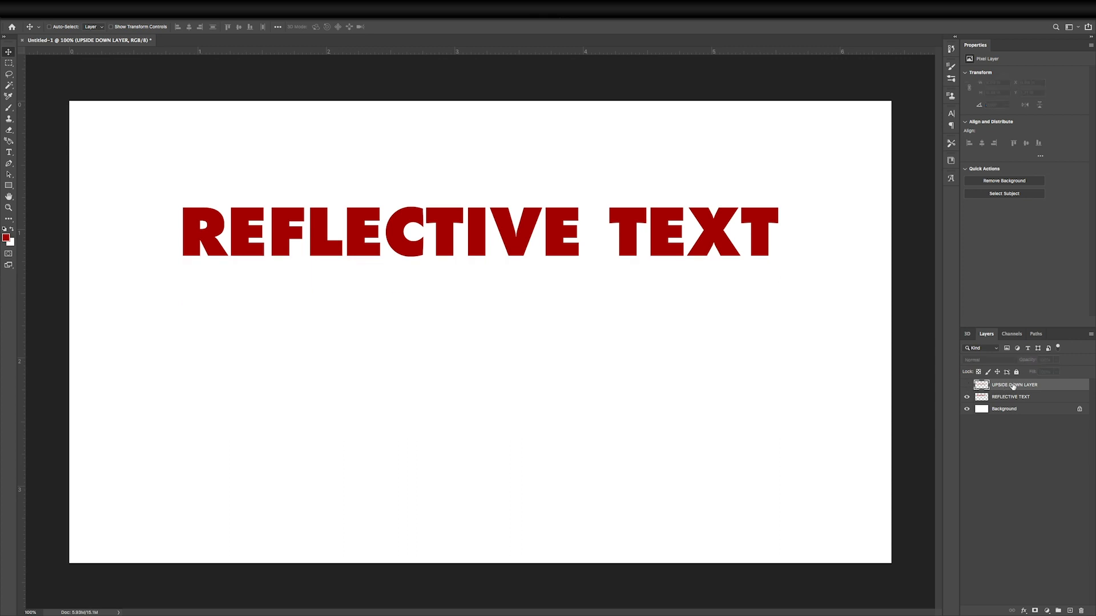
click(966, 387)
click(967, 386)
click(967, 386)
click(967, 386)
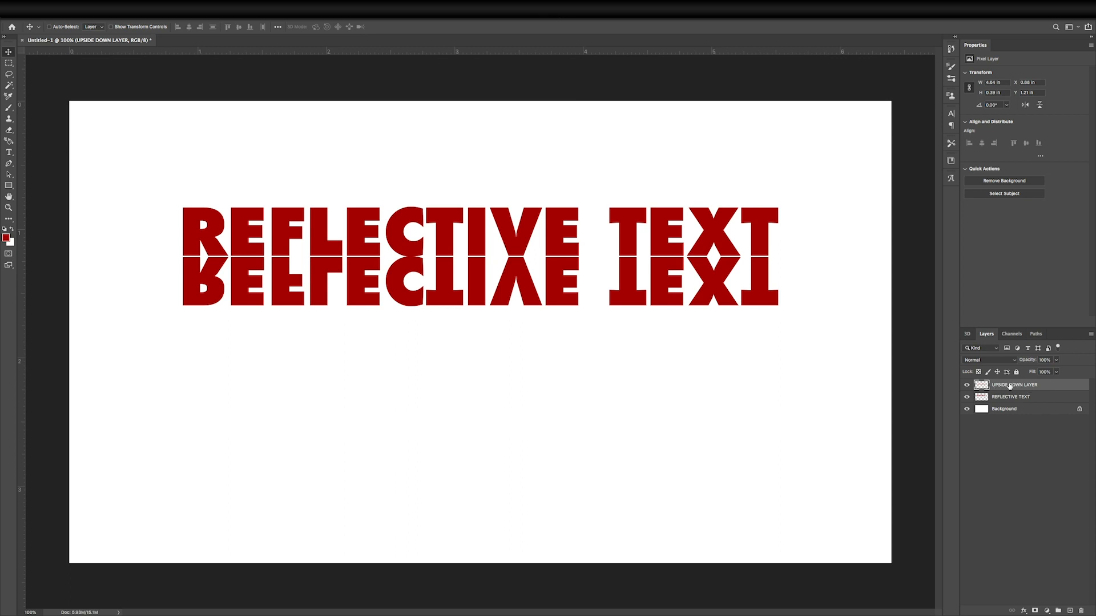
- Add a layer mask to UPSIDE DOWN LAYER and activate the Gradient tool
click(1034, 611)
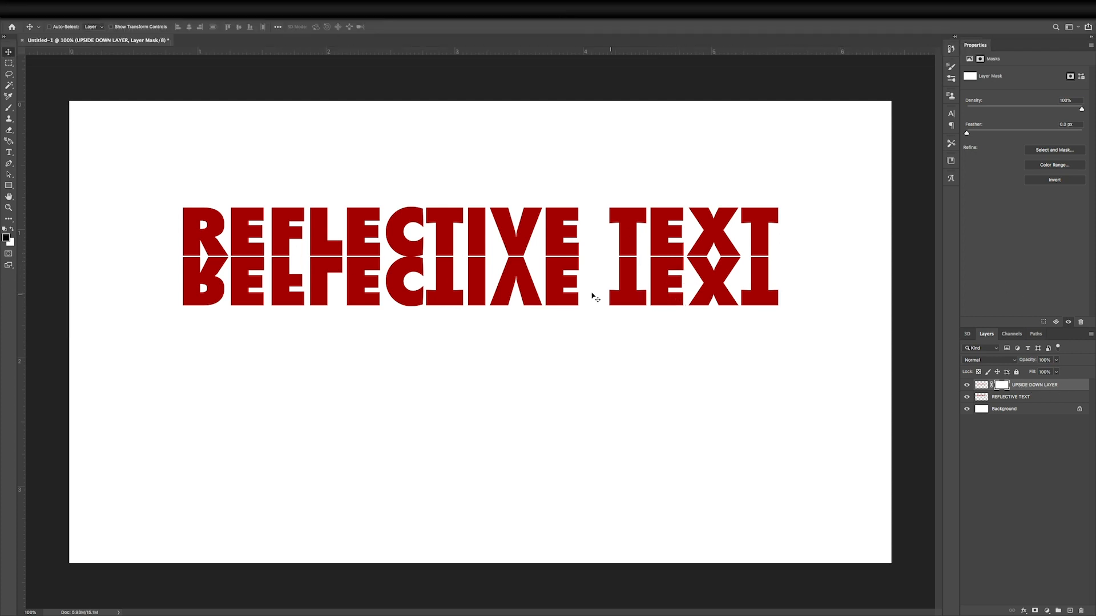
key(i)
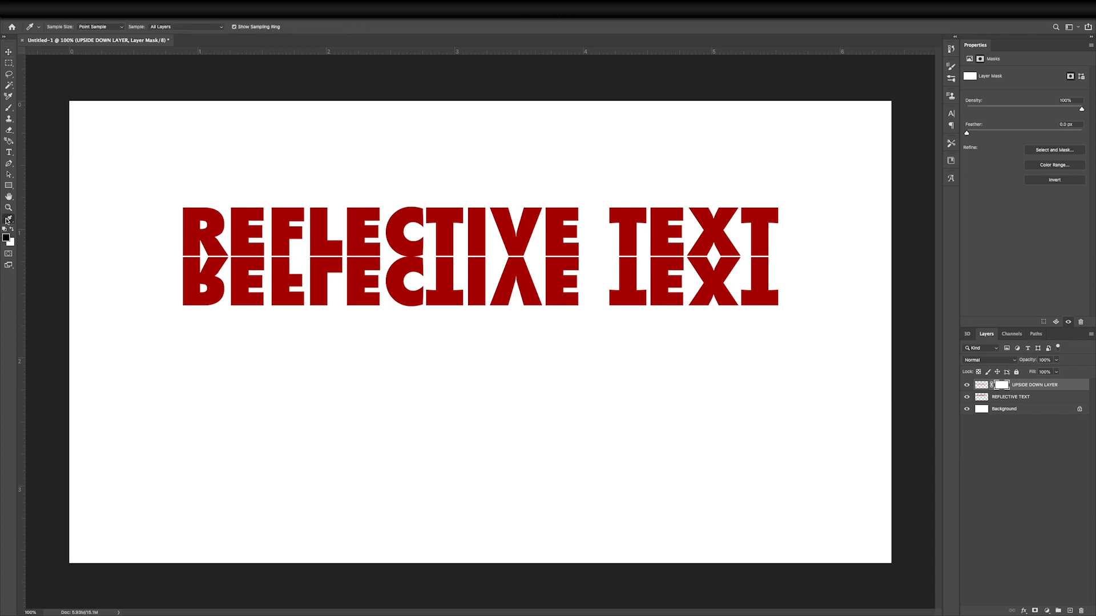
click(8, 219)
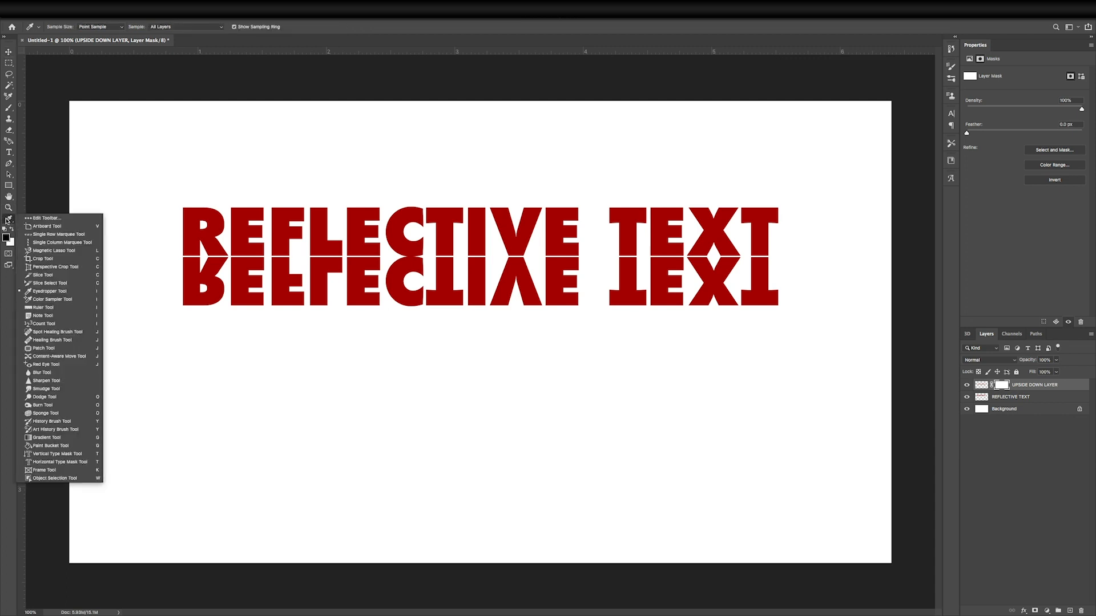
click(46, 438)
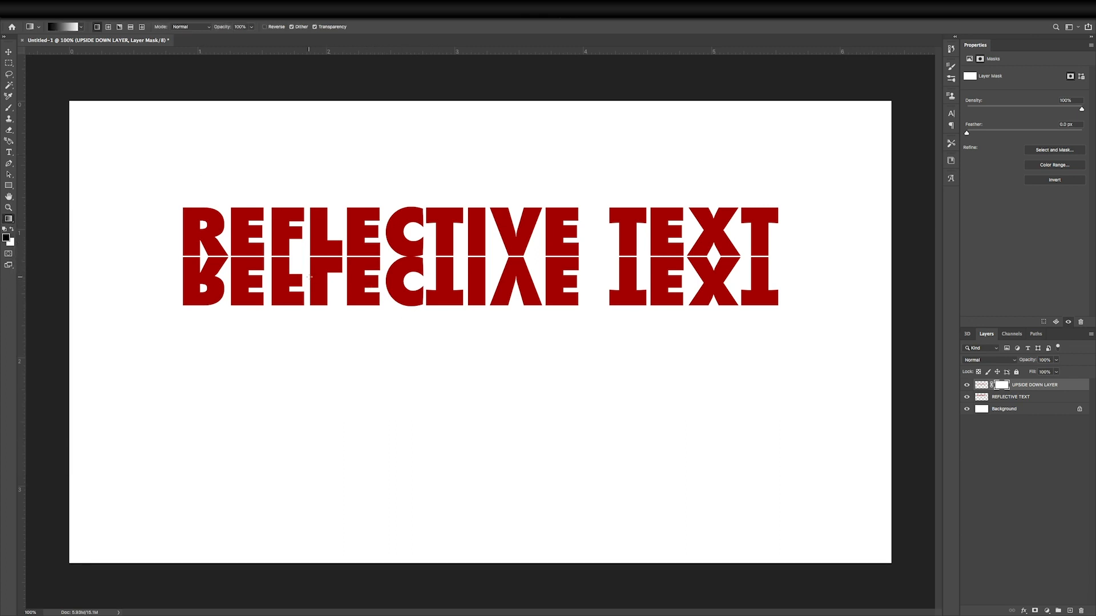
- Examine the Basics gradient presets to check that the black-to-white gradient is chosen
click(82, 27)
click(81, 27)
click(80, 28)
click(19, 42)
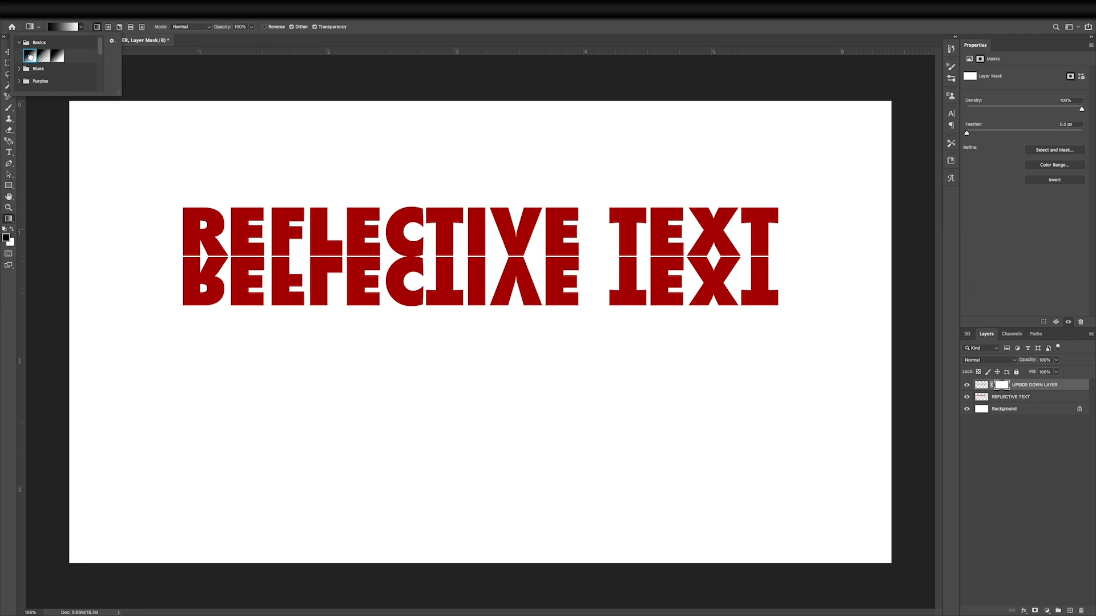
click(85, 20)
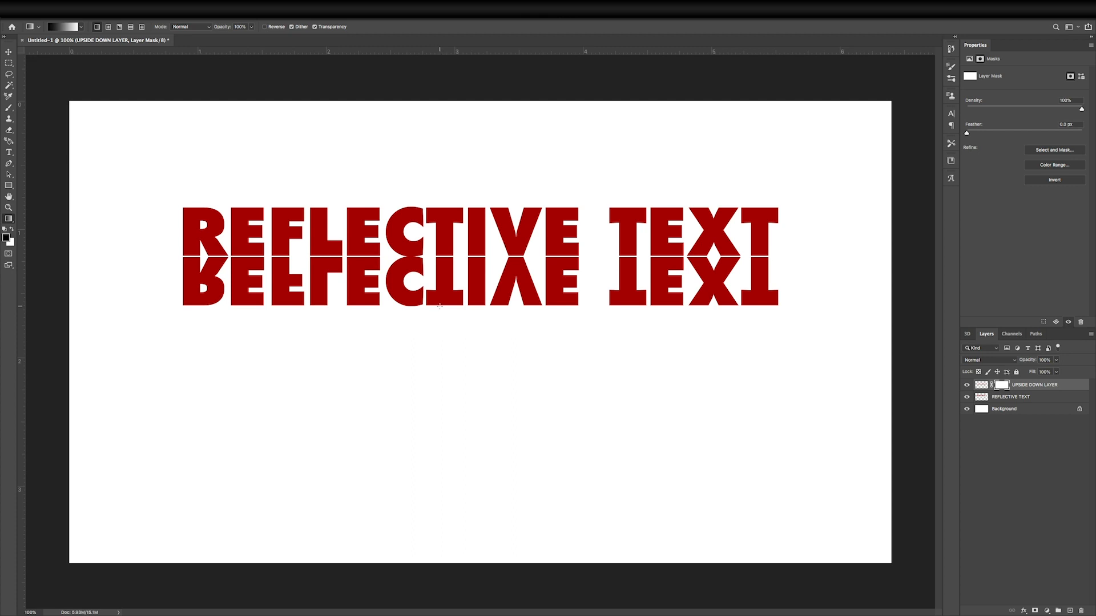
- Try a short and a long upward black-to-white gradient on the mirrored text's layer mask, undoing each one
drag(440, 306, 448, 261)
drag(441, 256, 441, 257)
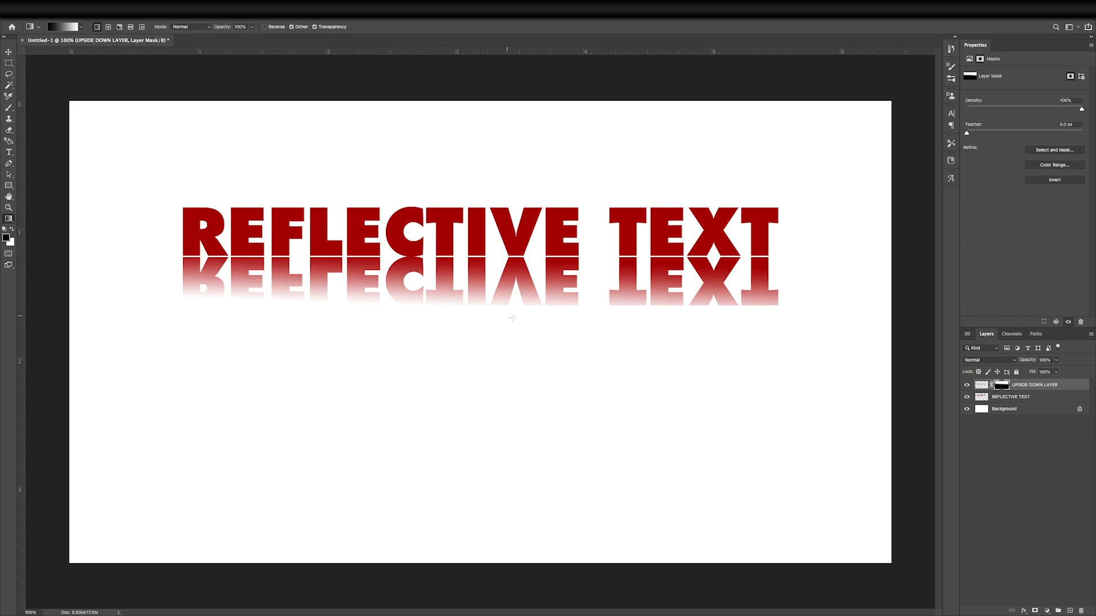
key(ctrl+z)
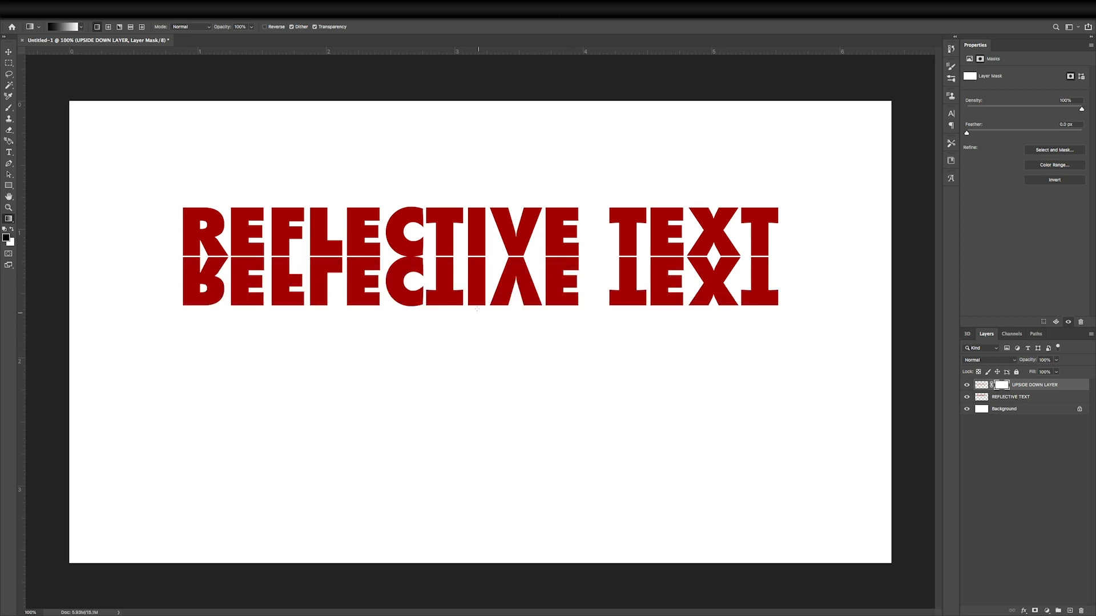
drag(458, 368, 458, 132)
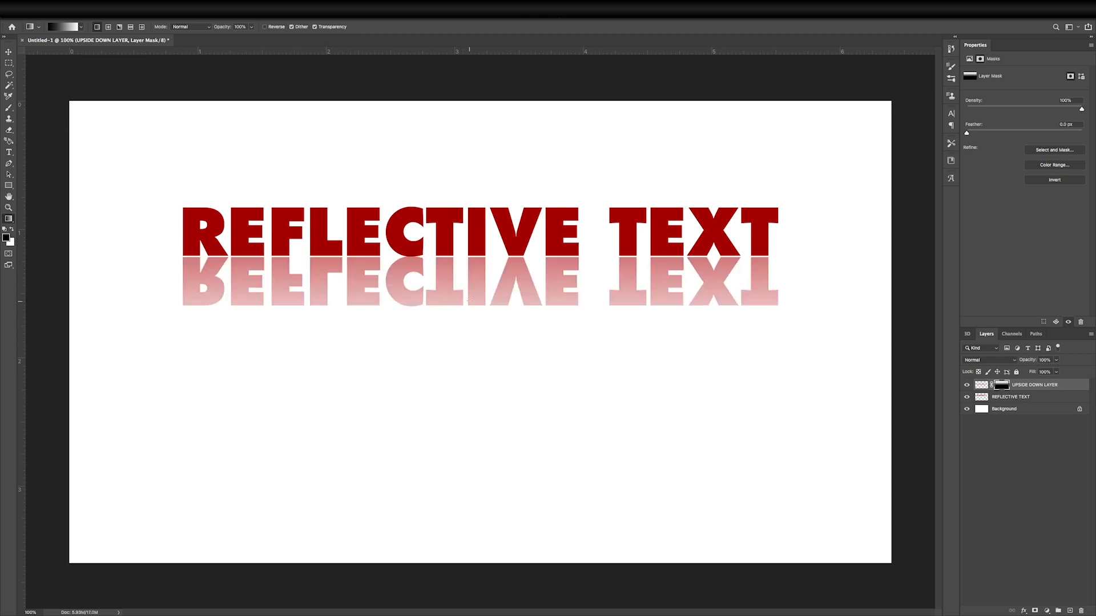
key(ctrl+z)
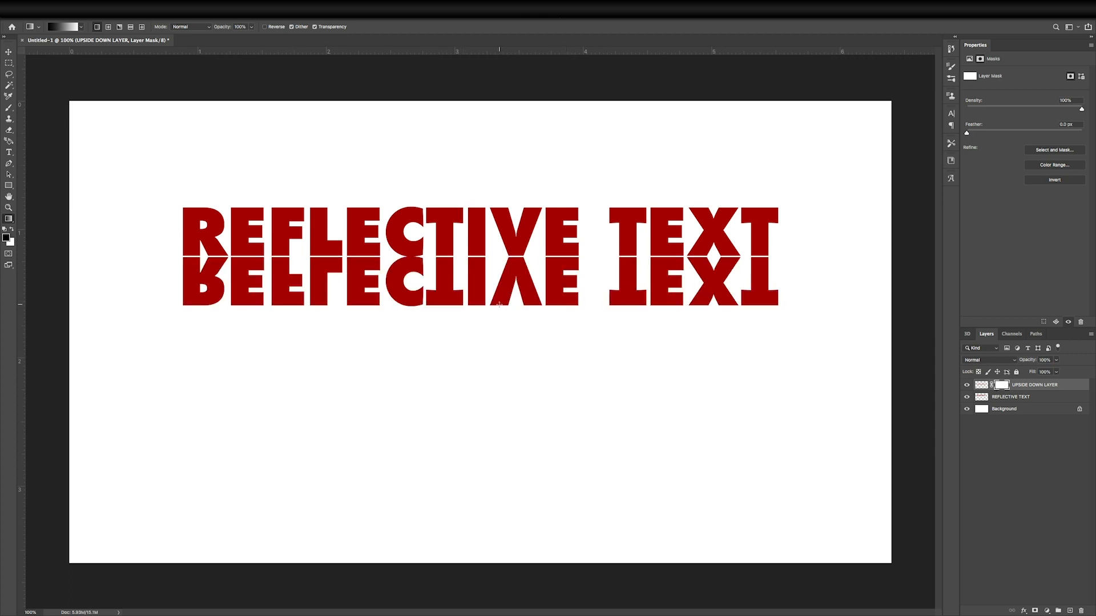
- Draw a vertical black-to-white gradient on the layer mask from the mirrored text's lower edge to the original text's upper edge
drag(499, 306, 501, 209)
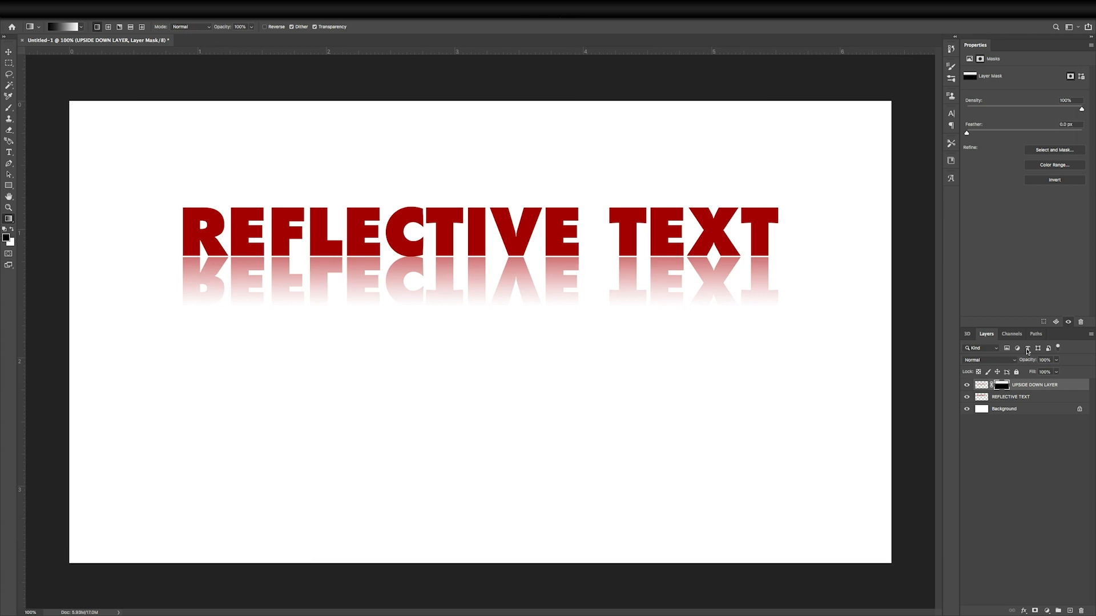
- Convert UPSIDE DOWN LAYER to a smart object and rasterize it to bake the gradient mask into the layer
right_click(1026, 388)
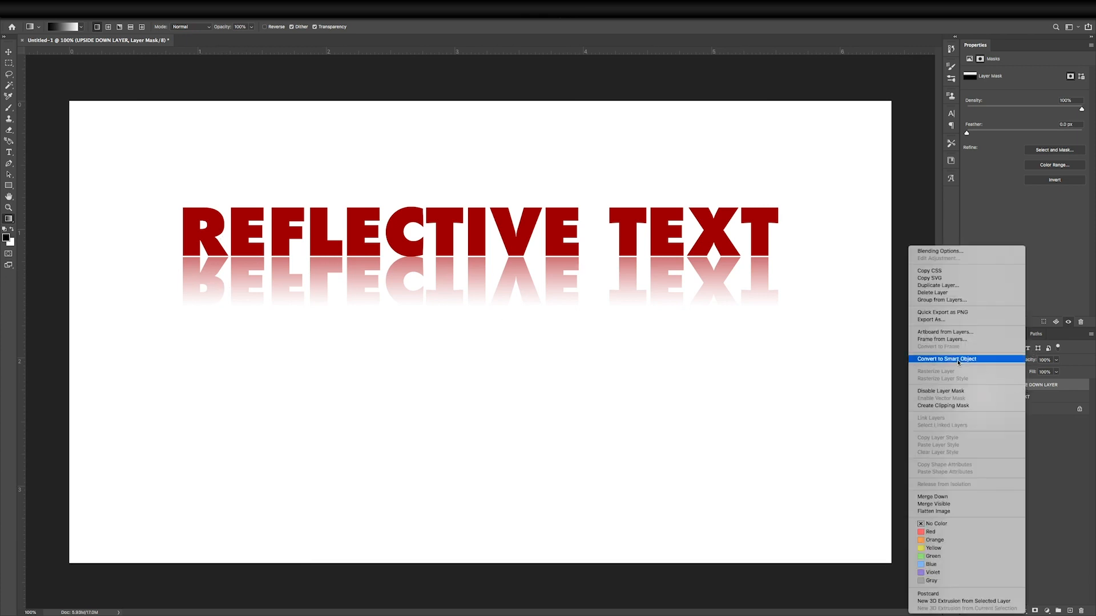
click(959, 359)
right_click(1020, 388)
click(947, 391)
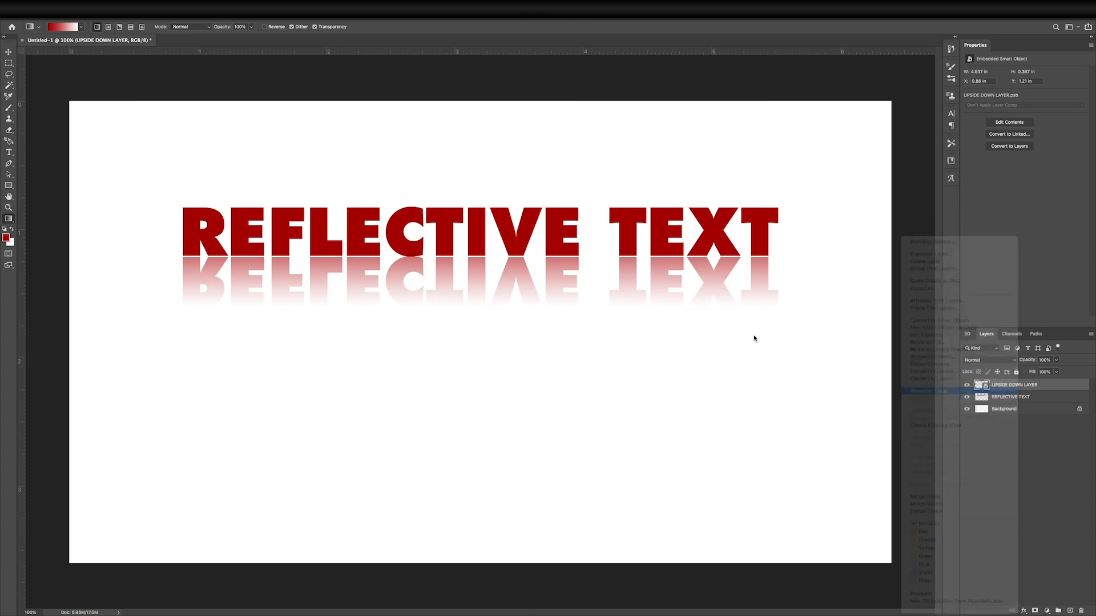
- Apply a Perspective transform to the mirrored text, flaring its lower edge symmetrically outward to about 117% width
click(9, 52)
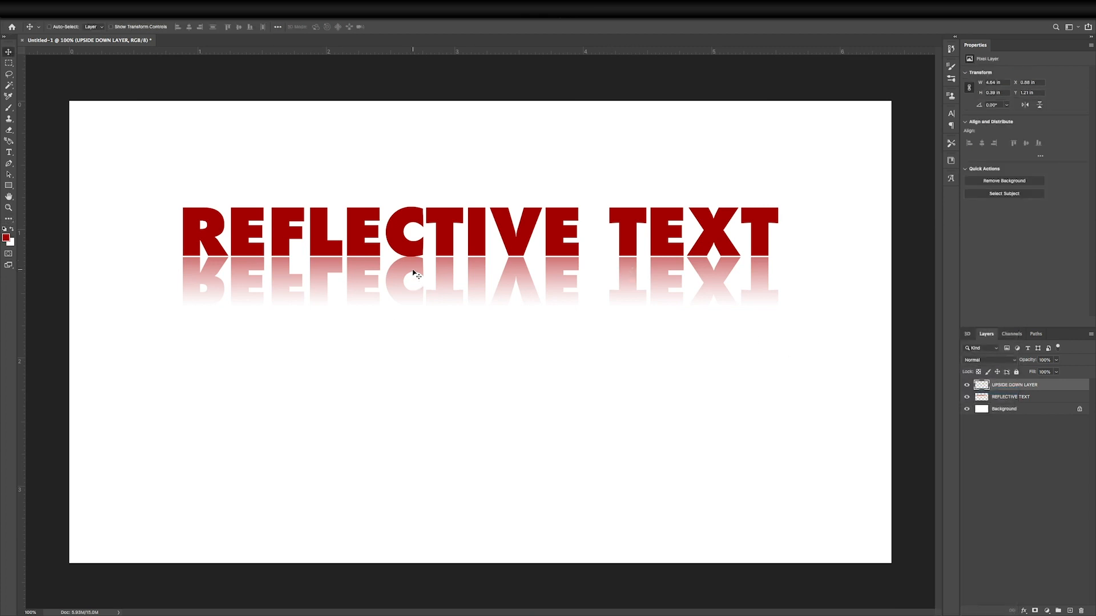
drag(553, 268, 553, 269)
click(85, 8)
mouse_move(129, 206)
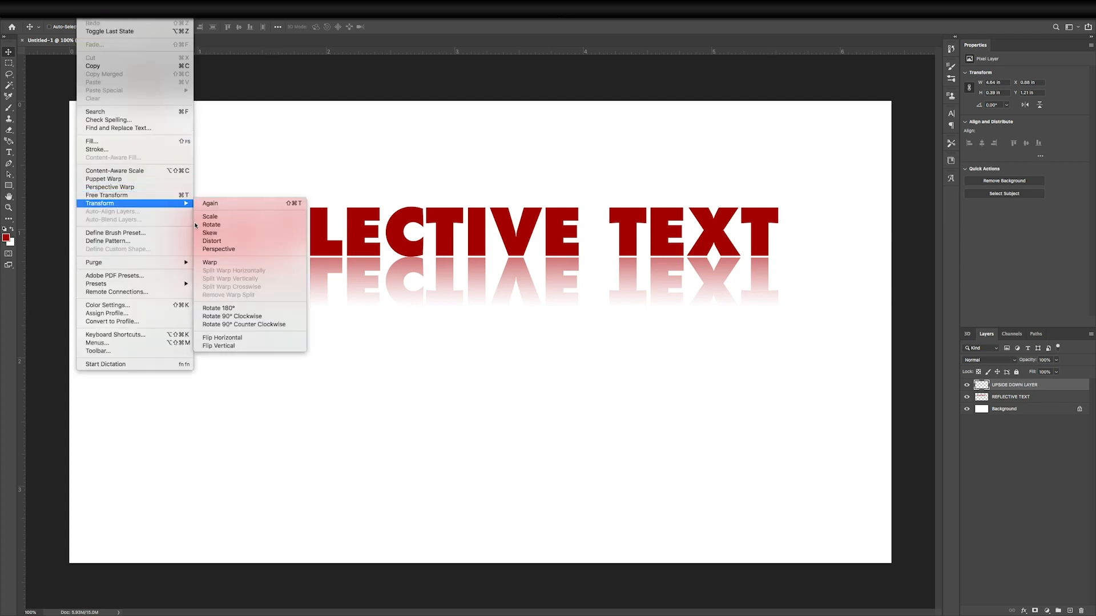
click(213, 250)
drag(183, 306, 132, 297)
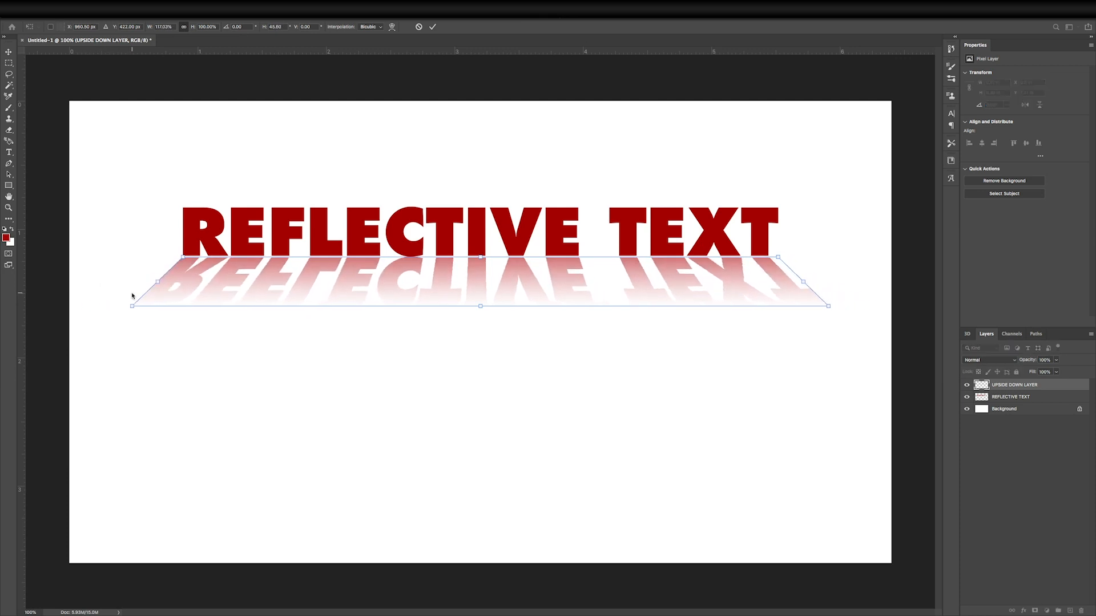
key(Return)
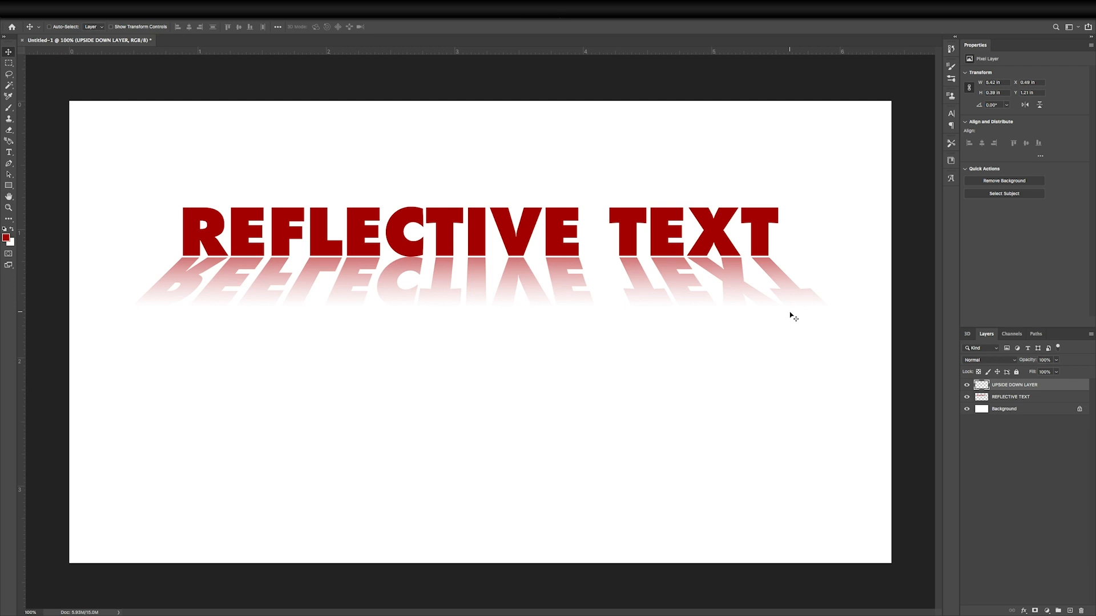
- Nudge the reflection down slightly so it sits just beneath the original text's lower edge
key(Down)
key(Down)
key(Up)
key(Down)
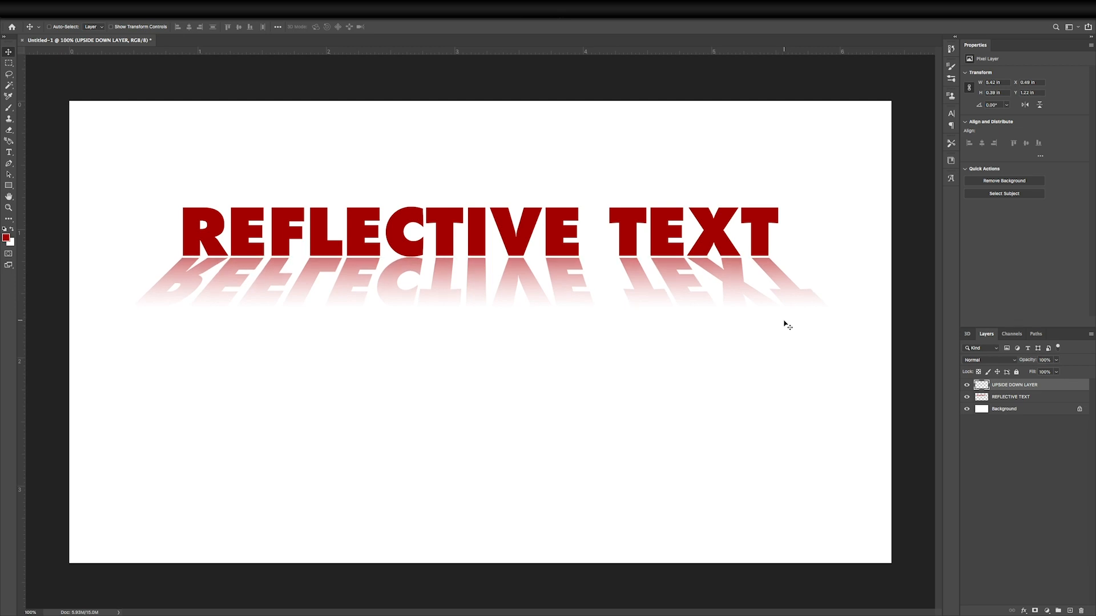